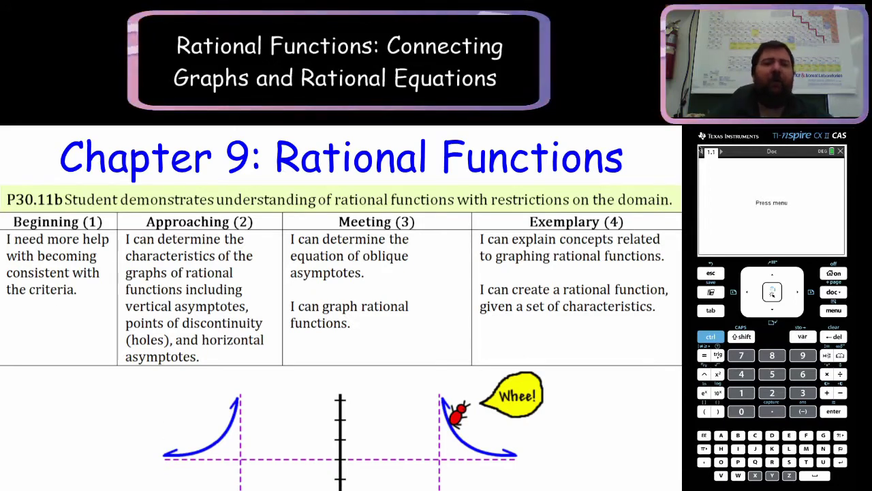
- Advance from the Chapter 9 title past the 9.3 focus slide to Example 1
{"action": "left_click", "coordinate": [86, 403]}
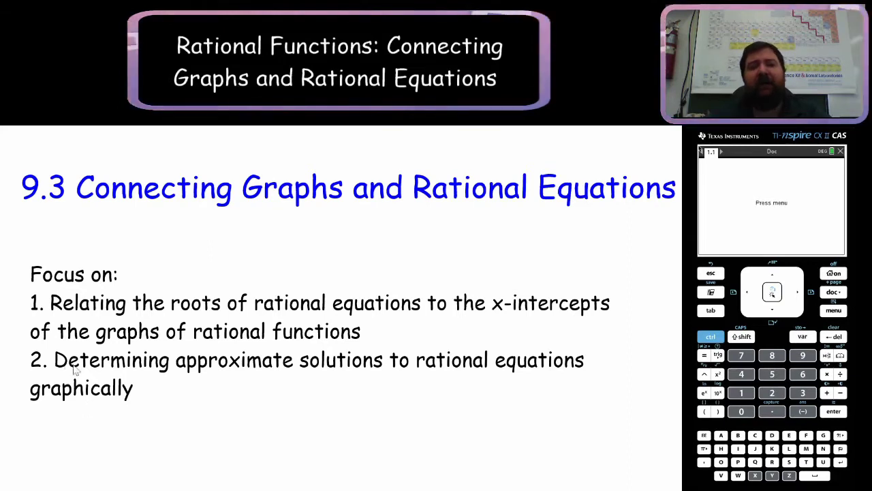
{"action": "left_click", "coordinate": [128, 392]}
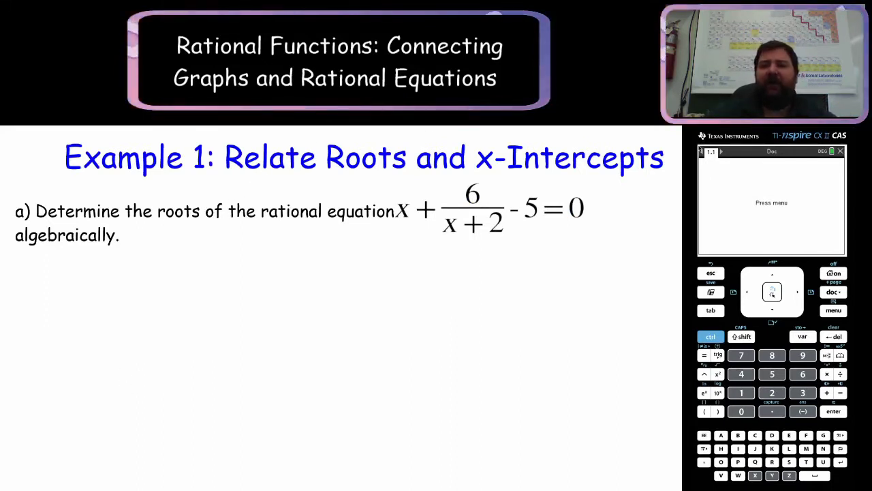
- Highlight 'Relate Roots and x-Intercepts' in the Example 1 title in yellow
{"action": "left_click_drag", "start_coordinate": [232, 156], "coordinate": [681, 159]}
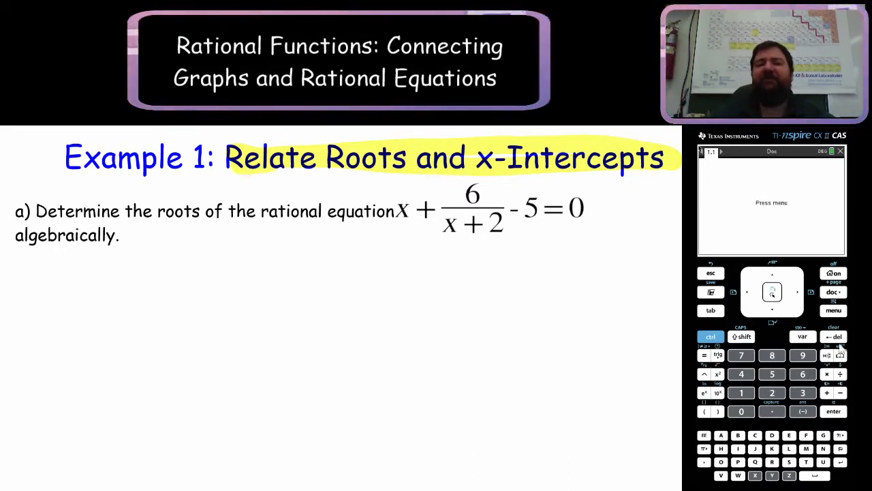
- Start a new calculator document with a Graphs page
{"action": "left_click", "coordinate": [827, 292]}
{"action": "left_click", "coordinate": [778, 175]}
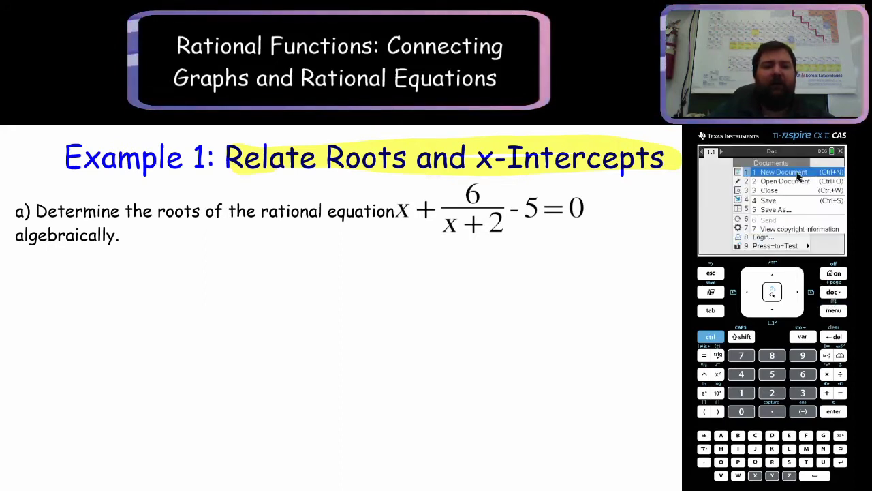
{"action": "left_click", "coordinate": [804, 177]}
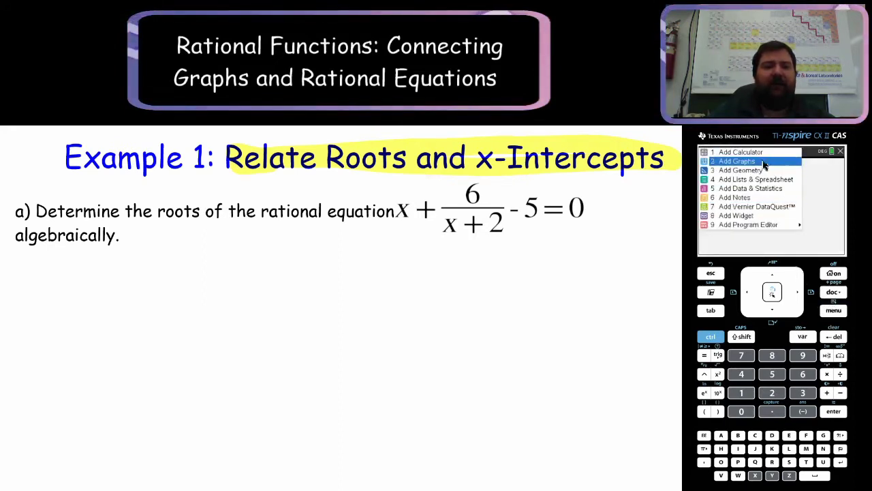
{"action": "key", "text": "Return"}
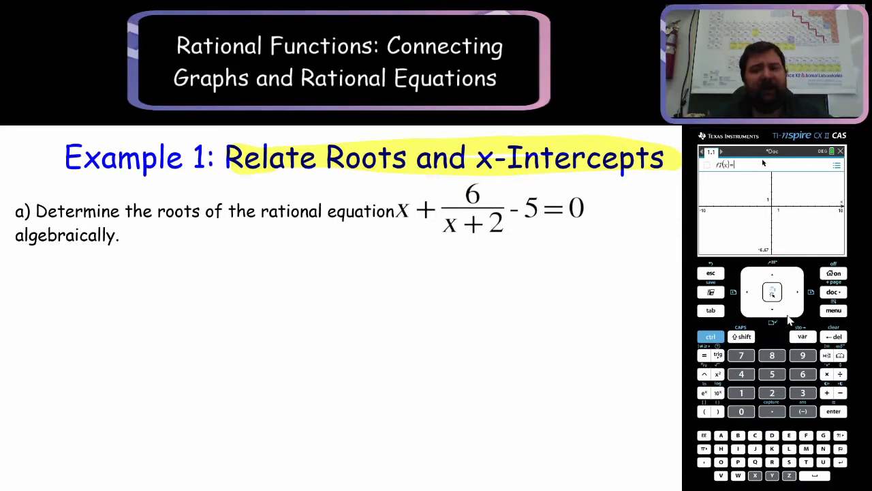
- Key in x+(6/(x+2)) as the start of f1
{"action": "left_click", "coordinate": [756, 476]}
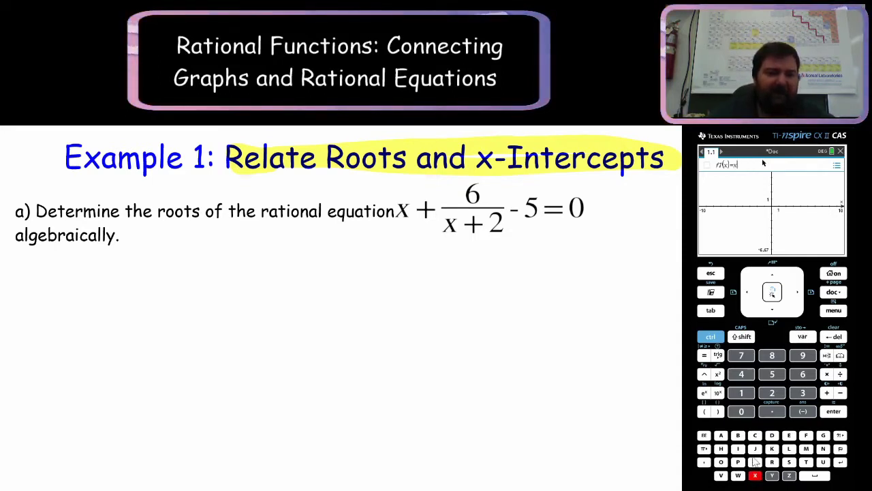
{"action": "left_click", "coordinate": [827, 392]}
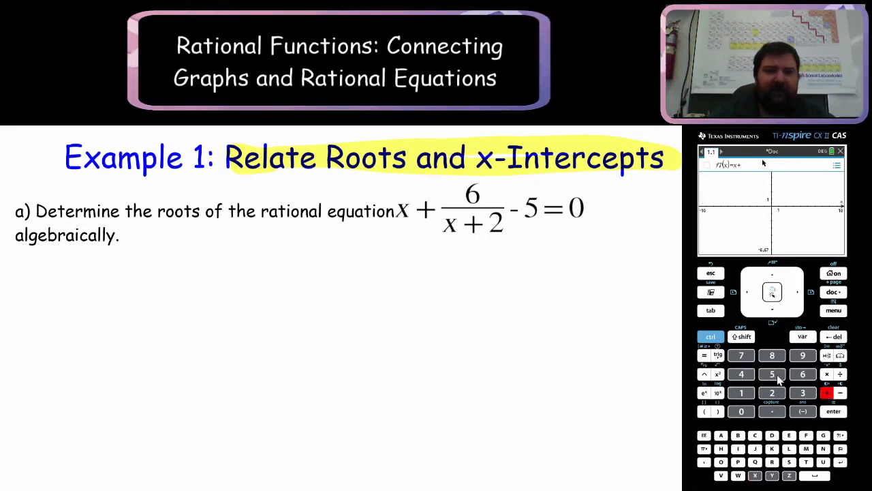
{"action": "left_click", "coordinate": [706, 411]}
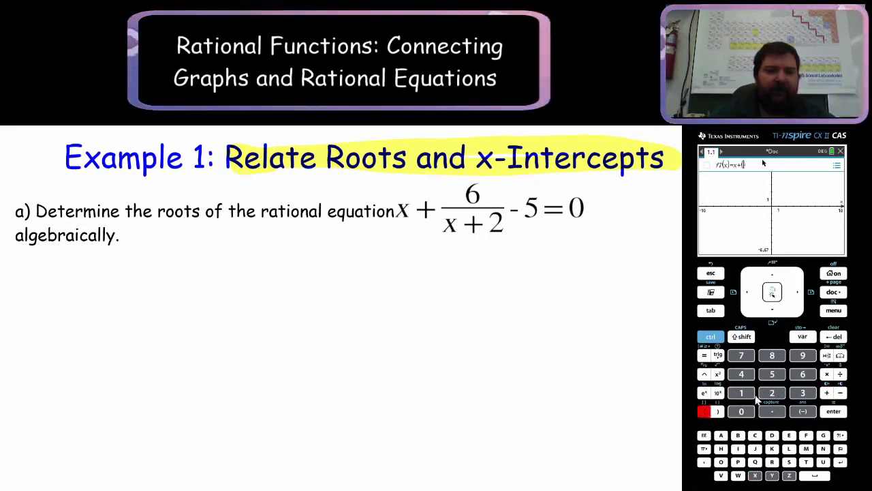
{"action": "left_click", "coordinate": [802, 374]}
{"action": "left_click", "coordinate": [841, 374]}
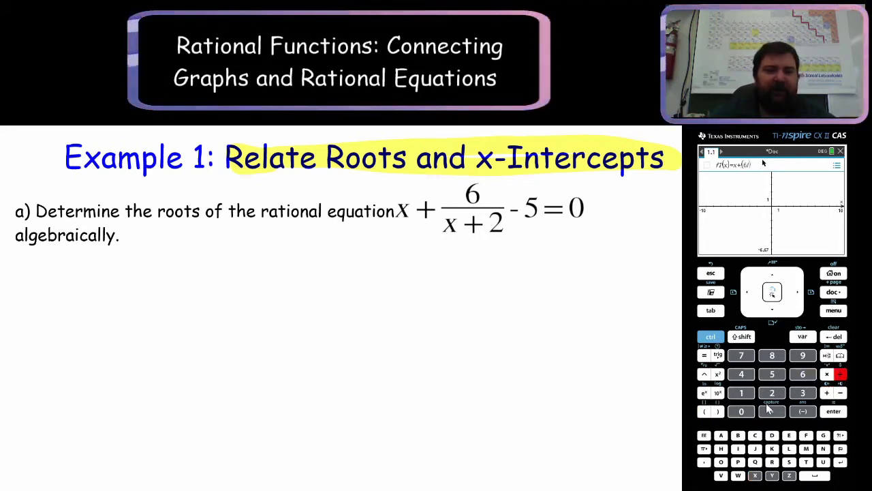
{"action": "left_click", "coordinate": [706, 411]}
{"action": "left_click", "coordinate": [755, 476]}
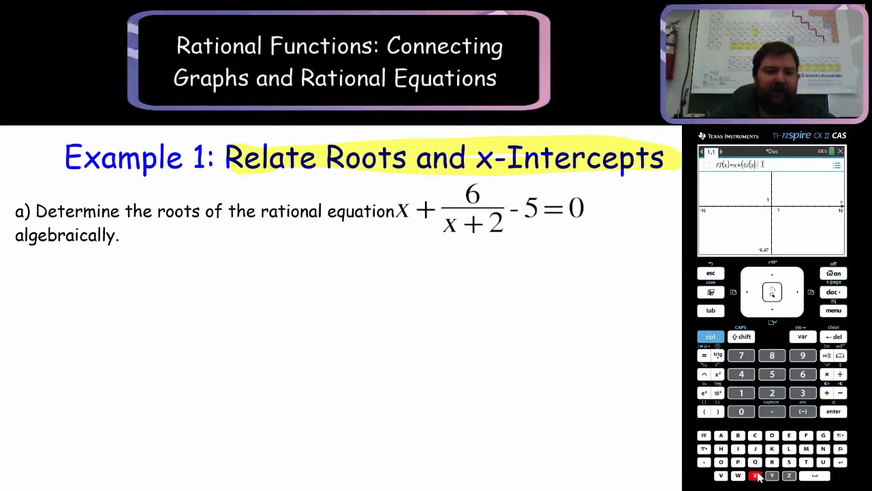
{"action": "left_click", "coordinate": [827, 393]}
{"action": "left_click", "coordinate": [772, 392]}
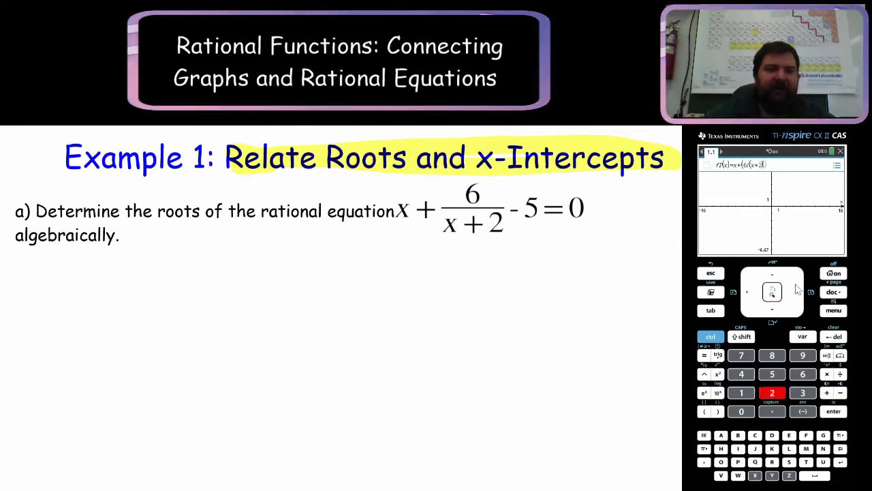
- Append −5 and graph f1(x)=x+6/(x+2)−5
{"action": "left_click", "coordinate": [801, 292]}
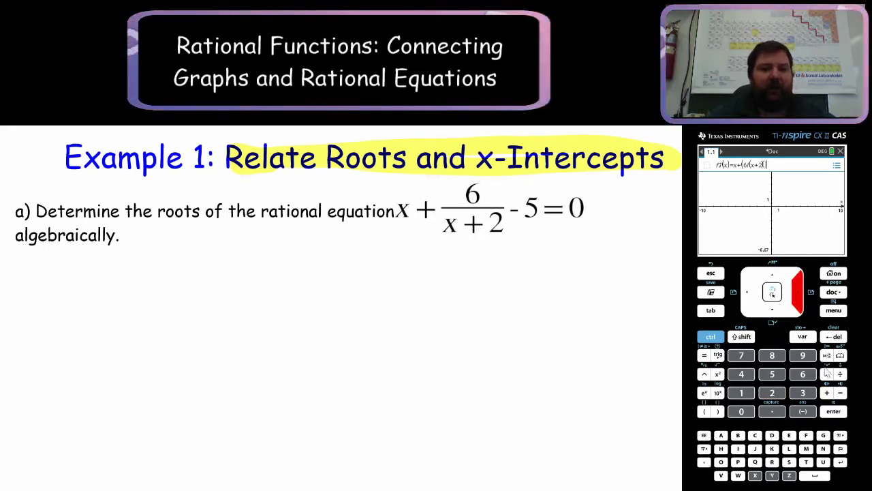
{"action": "left_click", "coordinate": [841, 393]}
{"action": "left_click", "coordinate": [773, 374]}
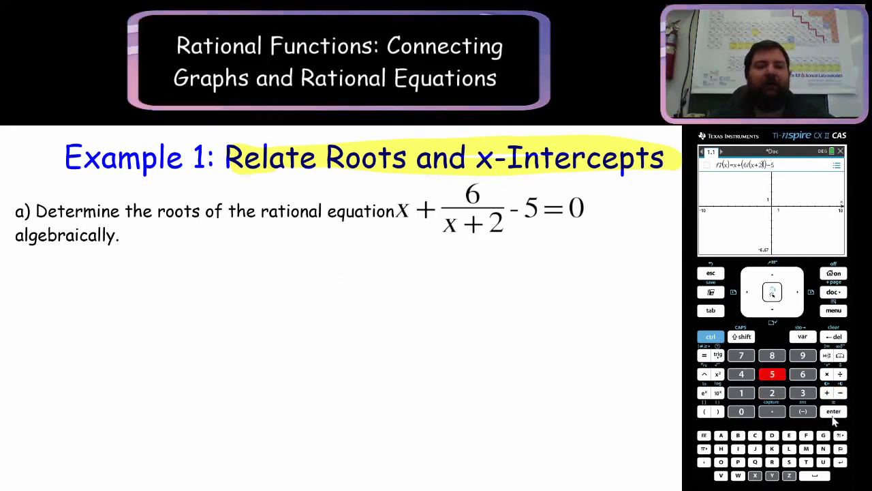
{"action": "left_click", "coordinate": [834, 412]}
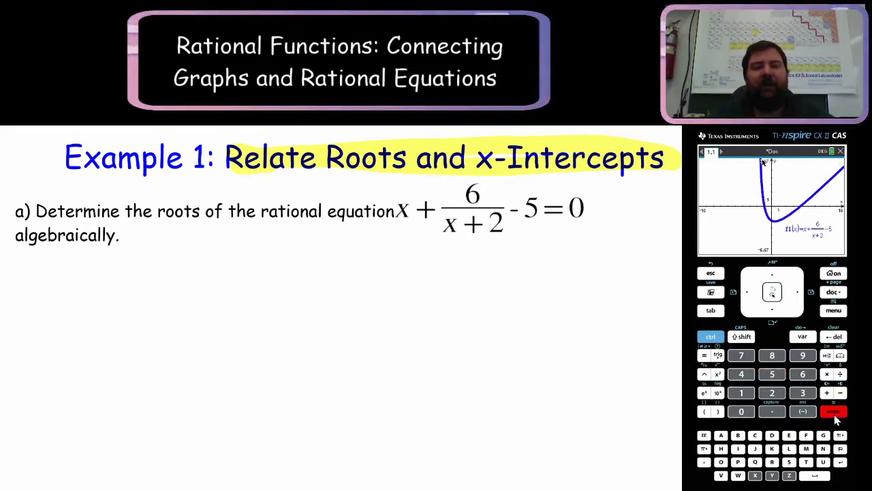
- Use Analyze Graph > Zero to label the first zero at (-1,0)
{"action": "left_click", "coordinate": [834, 310]}
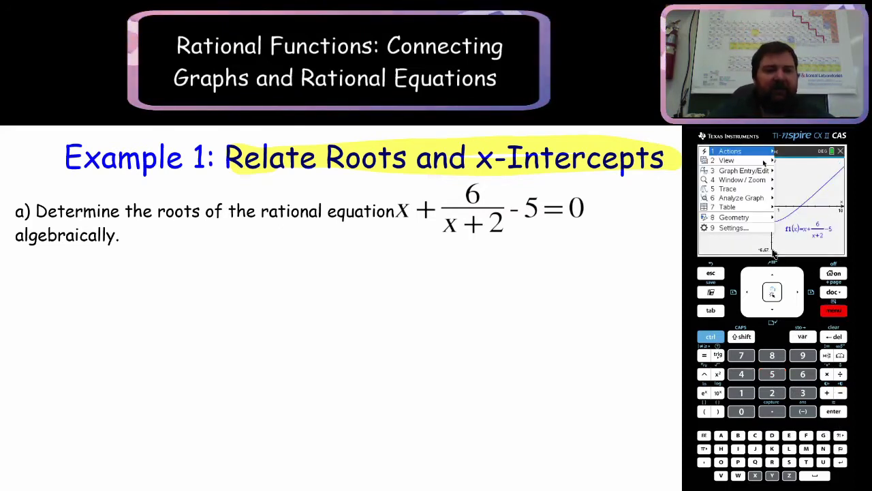
{"action": "left_click", "coordinate": [753, 198]}
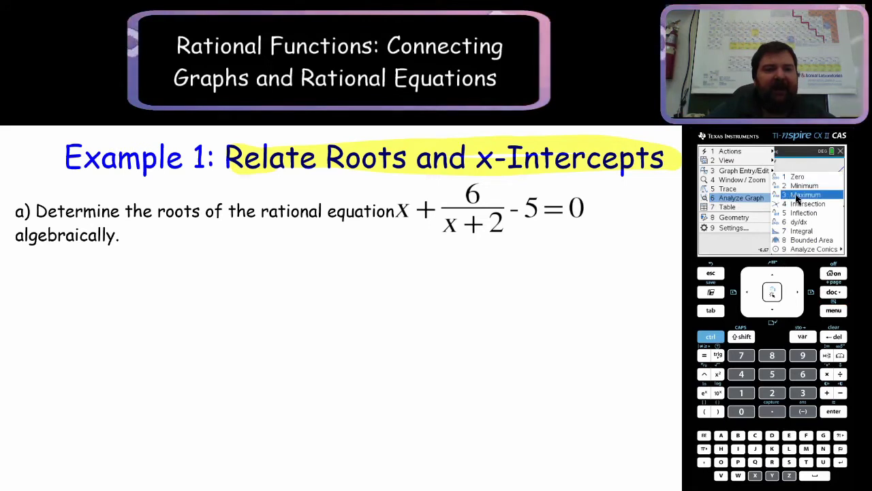
{"action": "left_click", "coordinate": [803, 179]}
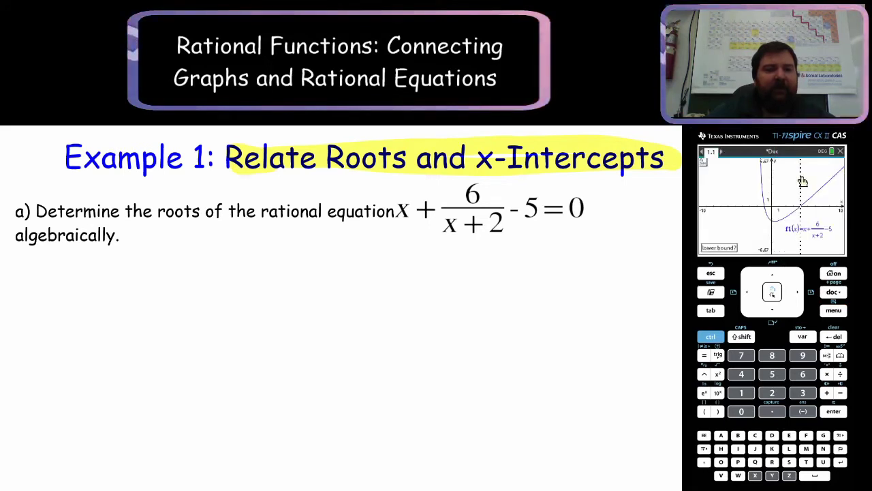
{"action": "left_click", "coordinate": [760, 211]}
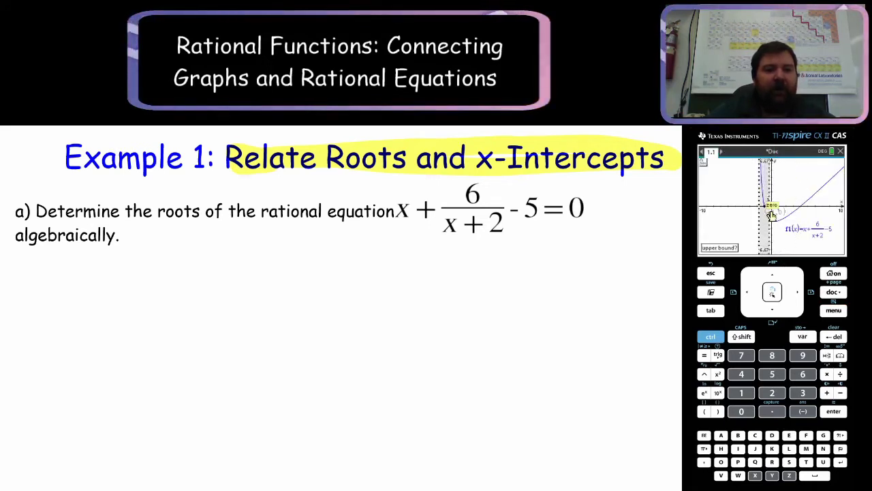
{"action": "left_click", "coordinate": [771, 214]}
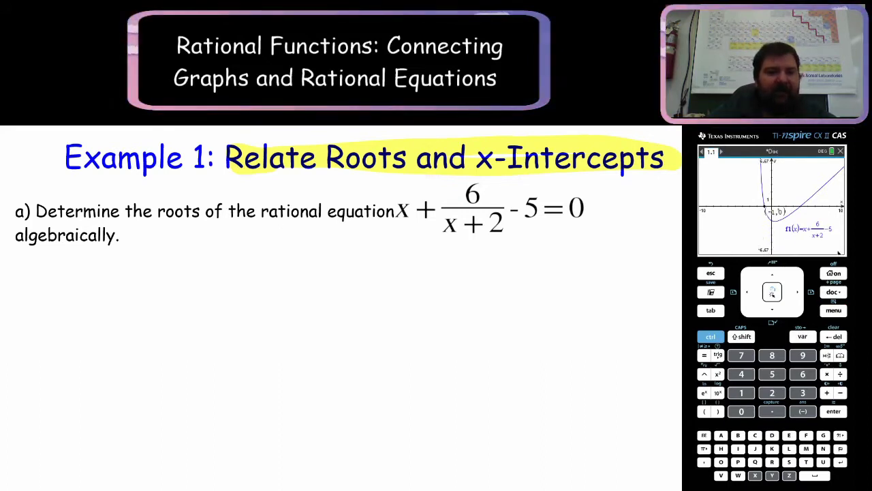
- Handwrite '(-1,0) and' on the slide
{"action": "mouse_move", "coordinate": [151, 257]}
{"action": "left_mouse_down"}
{"action": "mouse_move", "coordinate": [148, 274]}
{"action": "mouse_move", "coordinate": [162, 267]}
{"action": "left_mouse_up"}
{"action": "left_click_drag", "start_coordinate": [169, 259], "coordinate": [180, 281]}
{"action": "mouse_move", "coordinate": [195, 261]}
{"action": "left_mouse_down"}
{"action": "mouse_move", "coordinate": [191, 269]}
{"action": "mouse_move", "coordinate": [208, 272]}
{"action": "left_mouse_up"}
{"action": "left_click_drag", "start_coordinate": [231, 266], "coordinate": [251, 268]}
{"action": "left_click_drag", "start_coordinate": [259, 262], "coordinate": [256, 268]}
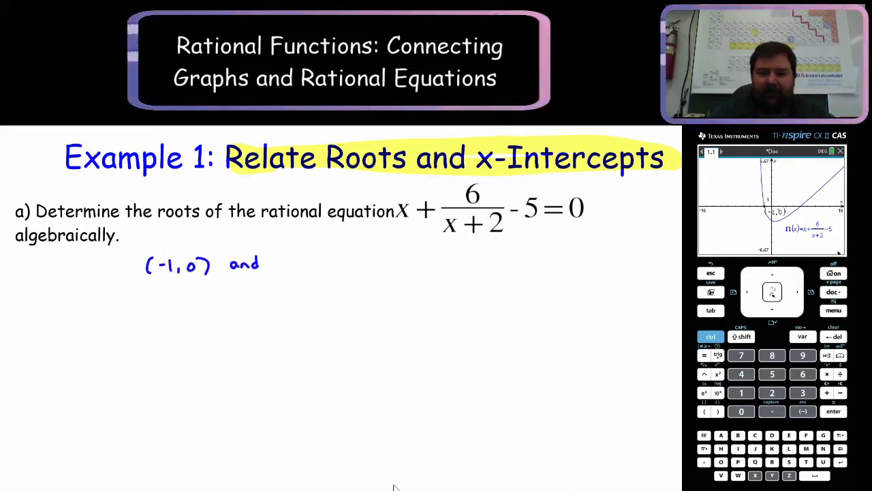
- Label the second zero at (4,0) and write it on the slide
{"action": "left_click", "coordinate": [837, 311]}
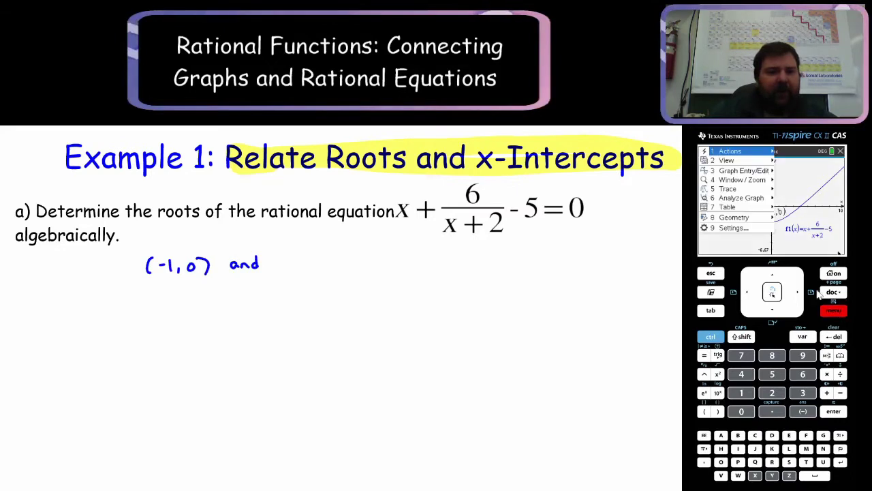
{"action": "mouse_move", "coordinate": [745, 205]}
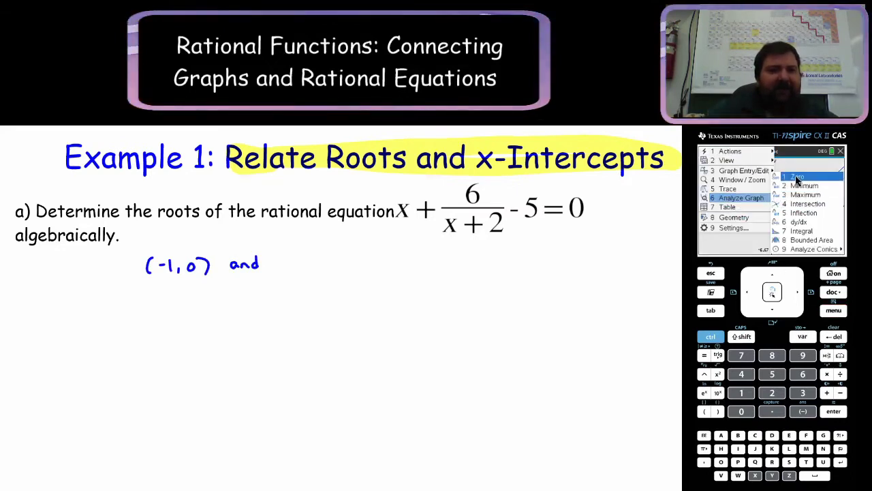
{"action": "left_click", "coordinate": [797, 198]}
{"action": "left_click", "coordinate": [794, 225]}
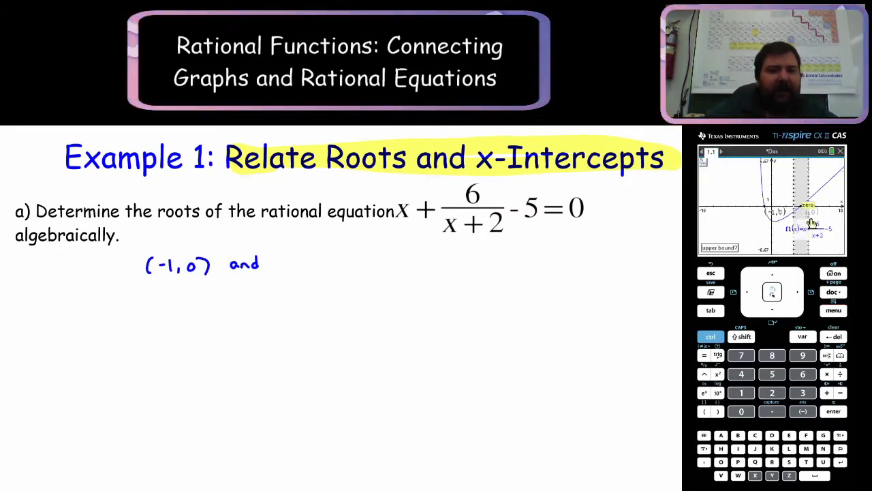
{"action": "left_click", "coordinate": [814, 225]}
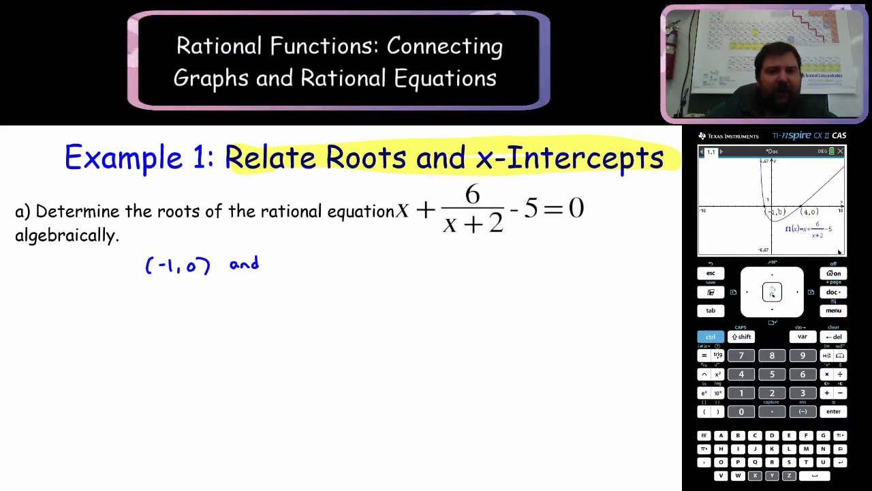
{"action": "mouse_move", "coordinate": [286, 257]}
{"action": "left_mouse_down"}
{"action": "mouse_move", "coordinate": [284, 271]}
{"action": "mouse_move", "coordinate": [297, 262]}
{"action": "mouse_move", "coordinate": [297, 272]}
{"action": "left_mouse_up"}
{"action": "mouse_move", "coordinate": [308, 267]}
{"action": "left_mouse_down"}
{"action": "mouse_move", "coordinate": [305, 277]}
{"action": "mouse_move", "coordinate": [317, 262]}
{"action": "mouse_move", "coordinate": [326, 274]}
{"action": "left_mouse_up"}
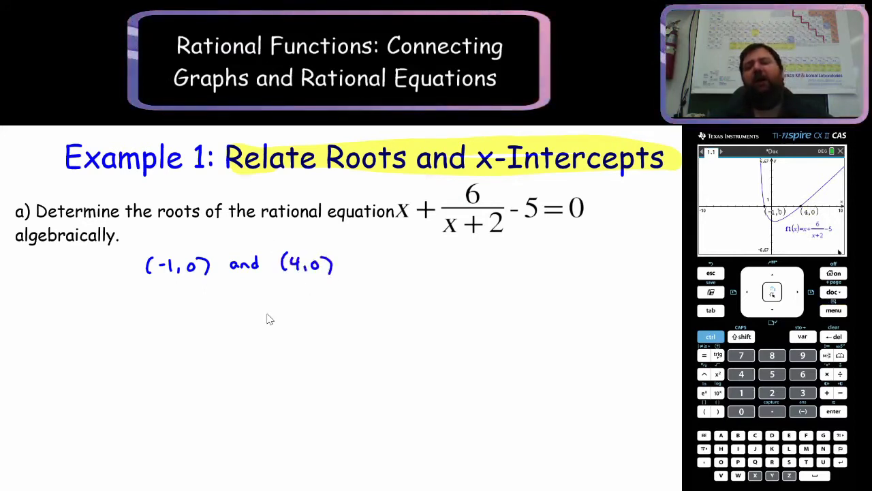
- Add a second function f2(x)=0, correcting a mistaken entry, and graph it along the x-axis
{"action": "left_click", "coordinate": [840, 312]}
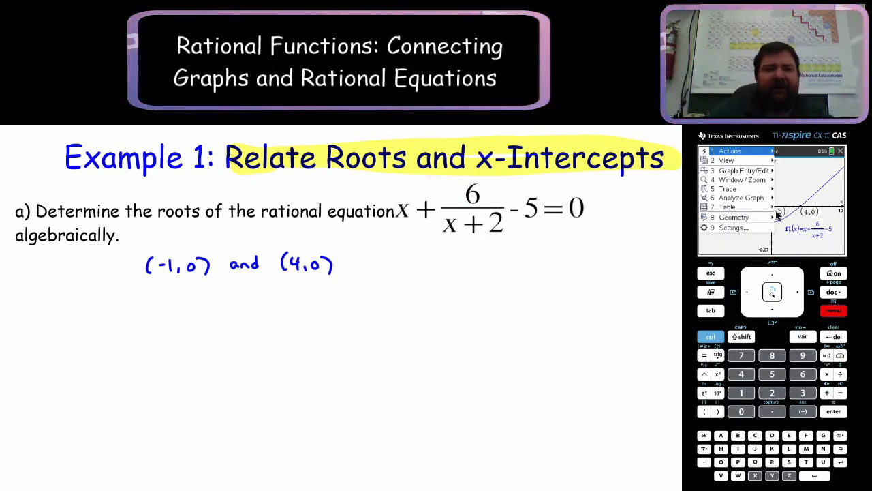
{"action": "left_click", "coordinate": [759, 176]}
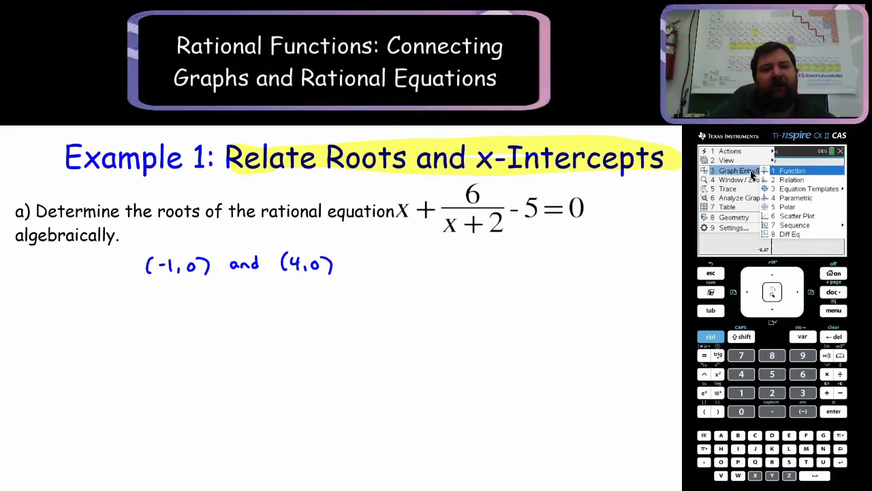
{"action": "left_click", "coordinate": [777, 176]}
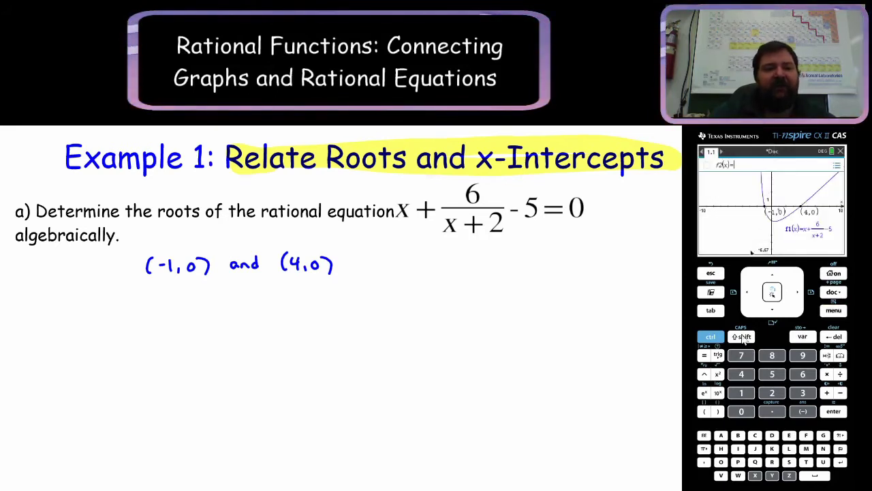
{"action": "left_click", "coordinate": [756, 476]}
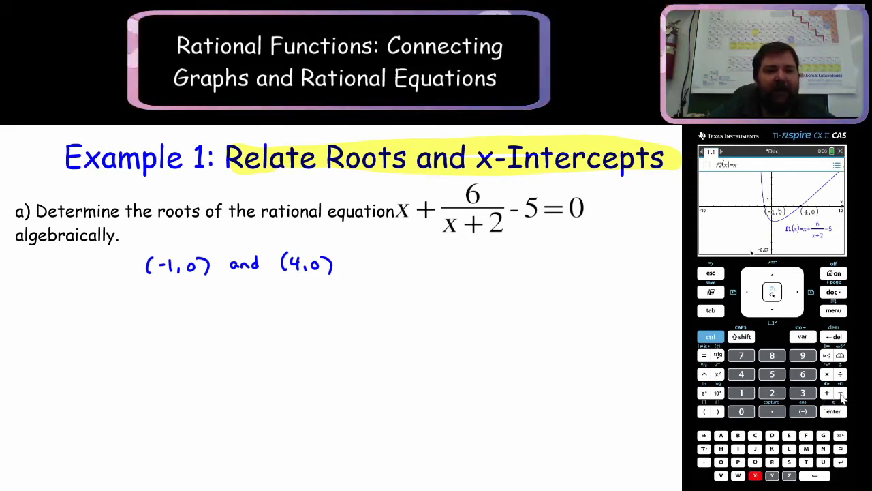
{"action": "left_click", "coordinate": [840, 394]}
{"action": "left_click", "coordinate": [741, 393]}
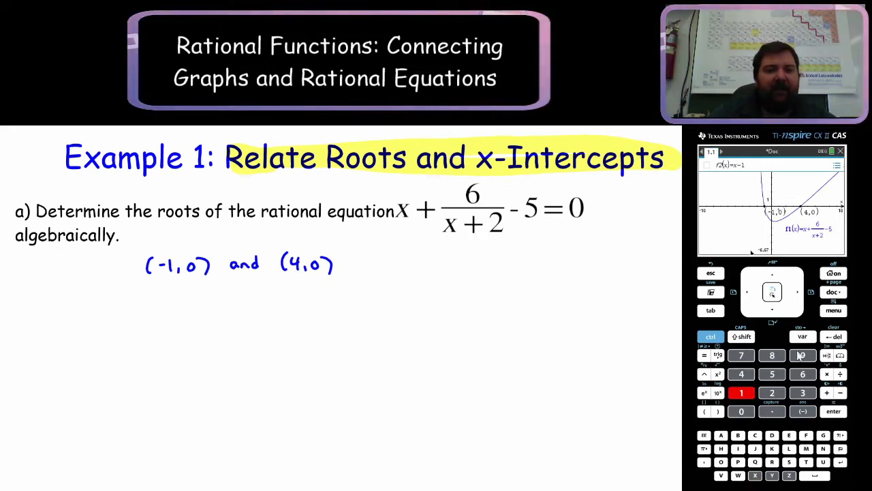
{"action": "left_click", "coordinate": [840, 337]}
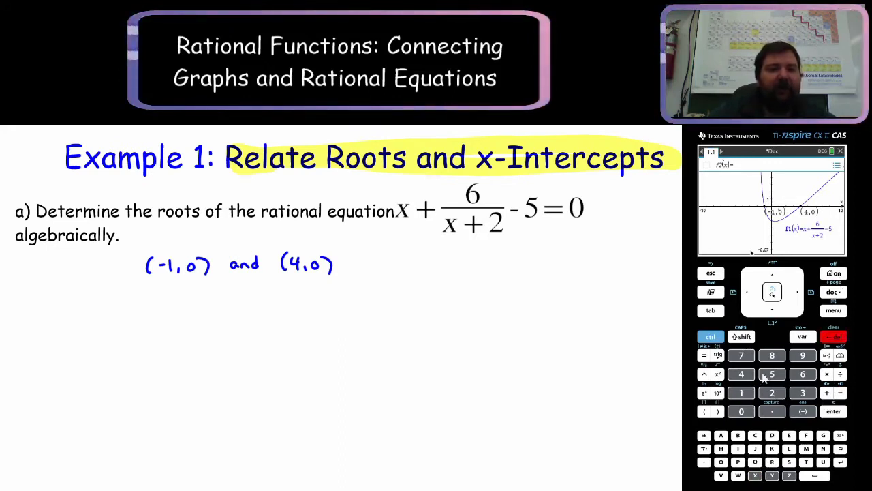
{"action": "left_click", "coordinate": [744, 412]}
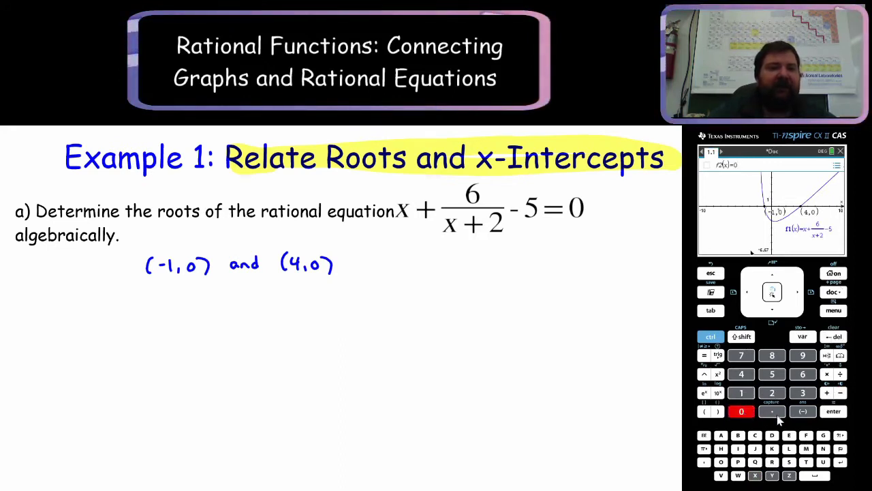
{"action": "left_click", "coordinate": [833, 411]}
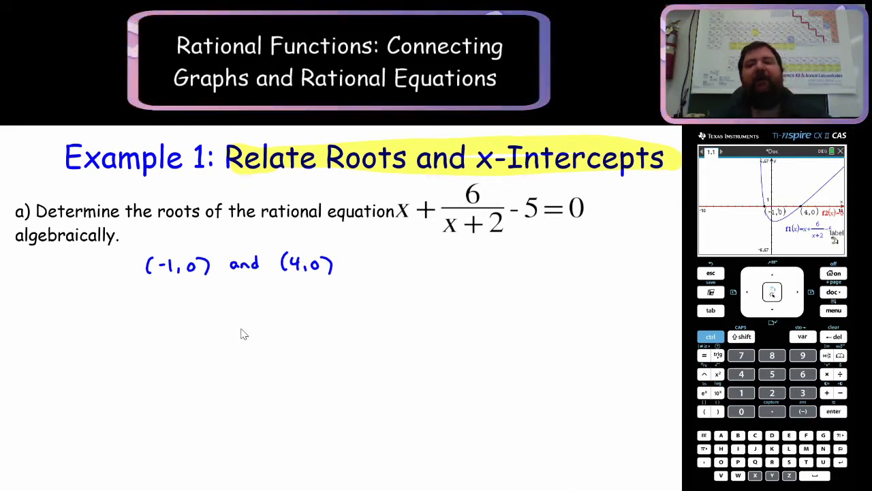
- Handwrite x + 6/(x+2) − 5 = 0 beneath the roots (-1,0) and (4,0)
{"action": "mouse_move", "coordinate": [75, 312]}
{"action": "left_mouse_down"}
{"action": "mouse_move", "coordinate": [87, 328]}
{"action": "mouse_move", "coordinate": [74, 328]}
{"action": "mouse_move", "coordinate": [101, 329]}
{"action": "mouse_move", "coordinate": [111, 319]}
{"action": "left_mouse_up"}
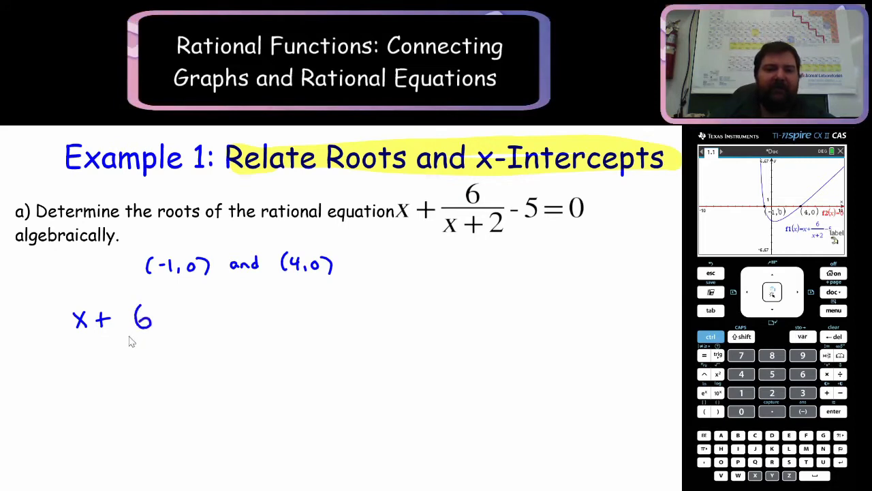
{"action": "mouse_move", "coordinate": [118, 336]}
{"action": "left_mouse_down"}
{"action": "mouse_move", "coordinate": [172, 336]}
{"action": "mouse_move", "coordinate": [122, 358]}
{"action": "left_mouse_up"}
{"action": "mouse_move", "coordinate": [143, 345]}
{"action": "left_mouse_down"}
{"action": "mouse_move", "coordinate": [143, 359]}
{"action": "mouse_move", "coordinate": [150, 352]}
{"action": "left_mouse_up"}
{"action": "left_click_drag", "start_coordinate": [156, 347], "coordinate": [170, 359]}
{"action": "mouse_move", "coordinate": [191, 328]}
{"action": "left_mouse_down"}
{"action": "mouse_move", "coordinate": [228, 311]}
{"action": "mouse_move", "coordinate": [214, 330]}
{"action": "mouse_move", "coordinate": [260, 317]}
{"action": "left_mouse_up"}
{"action": "left_click_drag", "start_coordinate": [245, 325], "coordinate": [261, 324]}
{"action": "left_click_drag", "start_coordinate": [280, 309], "coordinate": [279, 311]}
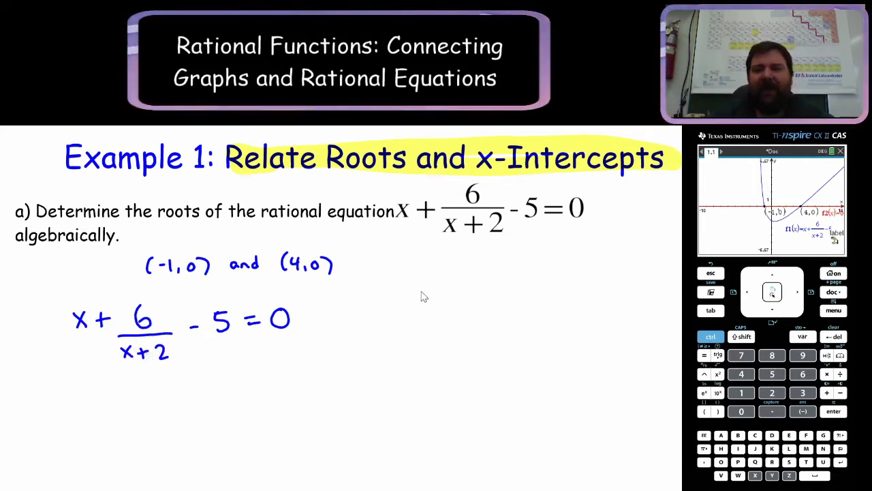
- Write x+2 ≠ 0, subtract 2 from both sides, and conclude x ≠ −2
{"action": "mouse_move", "coordinate": [430, 289]}
{"action": "left_mouse_down"}
{"action": "mouse_move", "coordinate": [421, 299]}
{"action": "mouse_move", "coordinate": [466, 300]}
{"action": "mouse_move", "coordinate": [486, 288]}
{"action": "left_mouse_up"}
{"action": "mouse_move", "coordinate": [475, 295]}
{"action": "left_mouse_down"}
{"action": "mouse_move", "coordinate": [512, 283]}
{"action": "mouse_move", "coordinate": [505, 282]}
{"action": "left_mouse_up"}
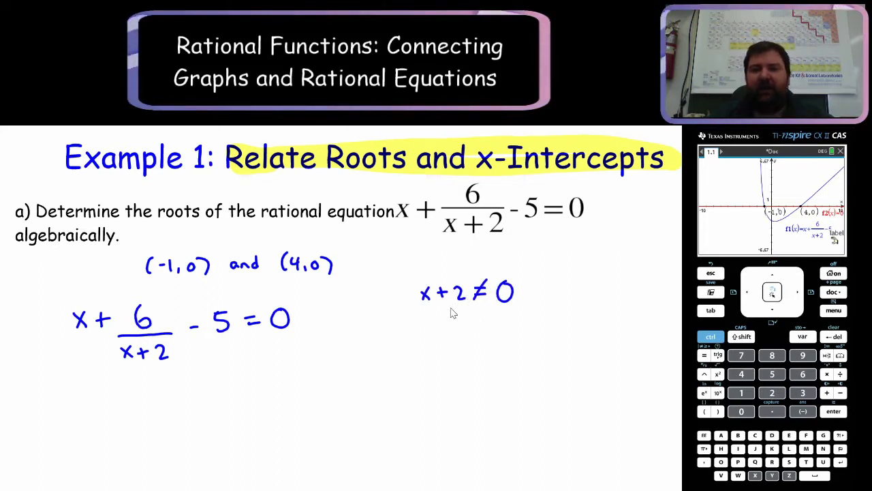
{"action": "left_click_drag", "start_coordinate": [443, 314], "coordinate": [516, 317]}
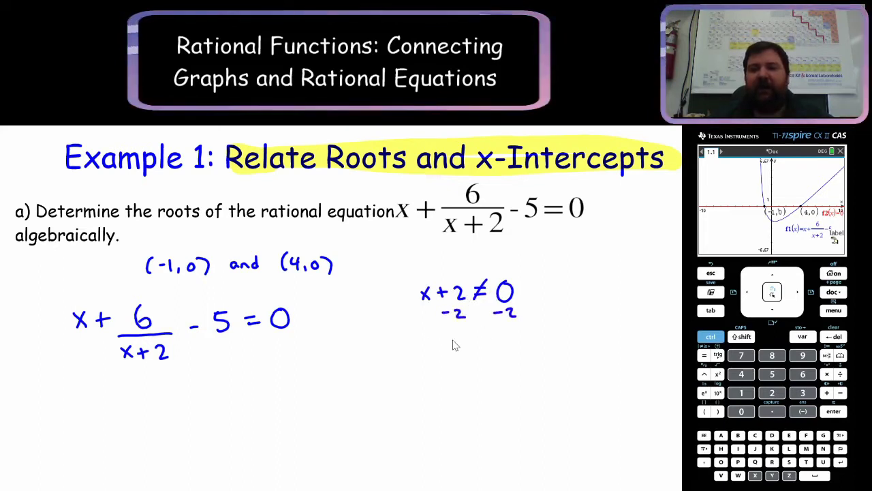
{"action": "mouse_move", "coordinate": [445, 338]}
{"action": "left_mouse_down"}
{"action": "mouse_move", "coordinate": [455, 348]}
{"action": "mouse_move", "coordinate": [445, 347]}
{"action": "mouse_move", "coordinate": [477, 337]}
{"action": "left_mouse_up"}
{"action": "mouse_move", "coordinate": [468, 344]}
{"action": "left_mouse_down"}
{"action": "mouse_move", "coordinate": [478, 343]}
{"action": "mouse_move", "coordinate": [469, 349]}
{"action": "left_mouse_up"}
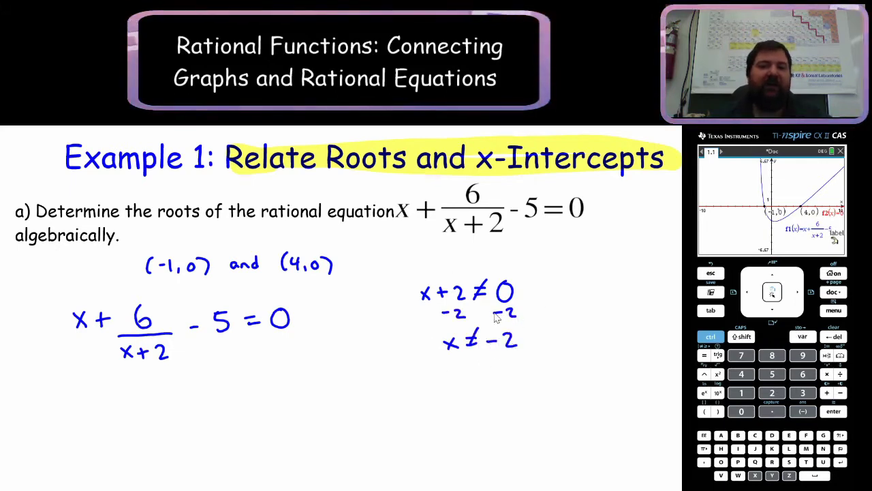
- Put x, 5 and 0 each over 1, and note 'LCD: x+2' on the right
{"action": "scroll", "coordinate": [54, 339], "scroll_direction": "down", "scroll_amount": 1}
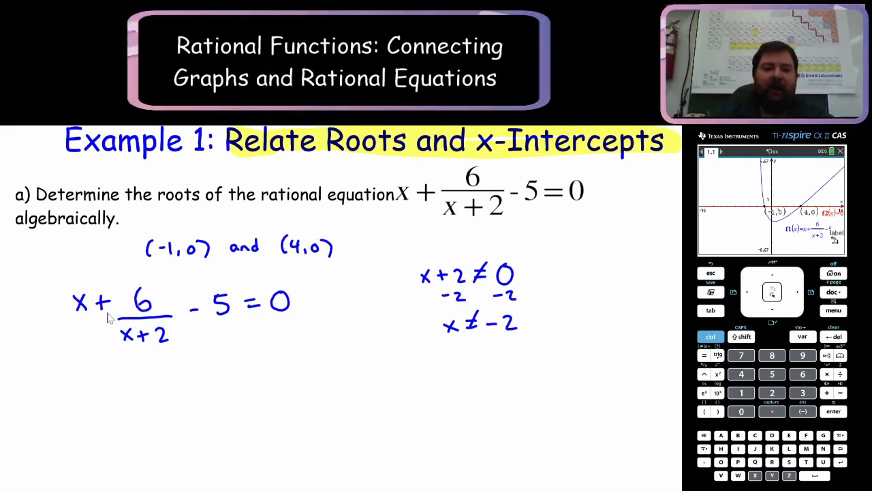
{"action": "mouse_move", "coordinate": [73, 318]}
{"action": "left_mouse_down"}
{"action": "mouse_move", "coordinate": [94, 318]}
{"action": "mouse_move", "coordinate": [84, 341]}
{"action": "left_mouse_up"}
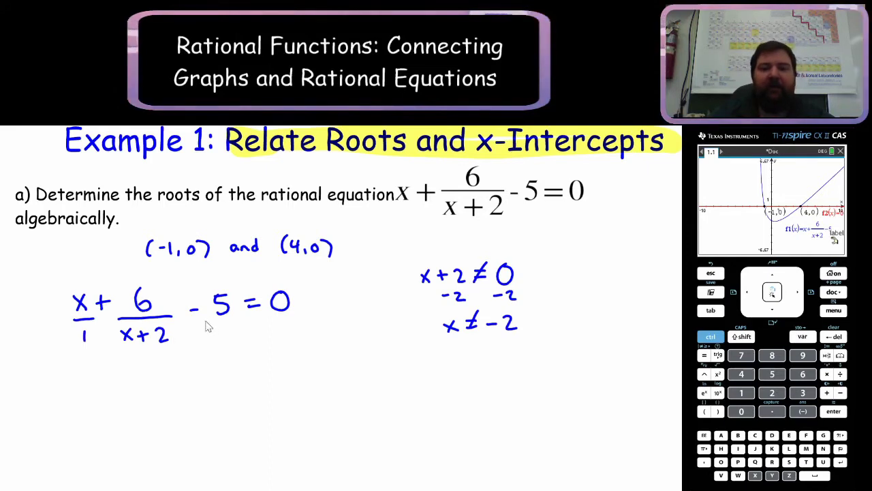
{"action": "mouse_move", "coordinate": [208, 319]}
{"action": "left_mouse_down"}
{"action": "mouse_move", "coordinate": [230, 319]}
{"action": "mouse_move", "coordinate": [215, 340]}
{"action": "left_mouse_up"}
{"action": "mouse_move", "coordinate": [272, 316]}
{"action": "left_mouse_down"}
{"action": "mouse_move", "coordinate": [289, 316]}
{"action": "mouse_move", "coordinate": [288, 333]}
{"action": "left_mouse_up"}
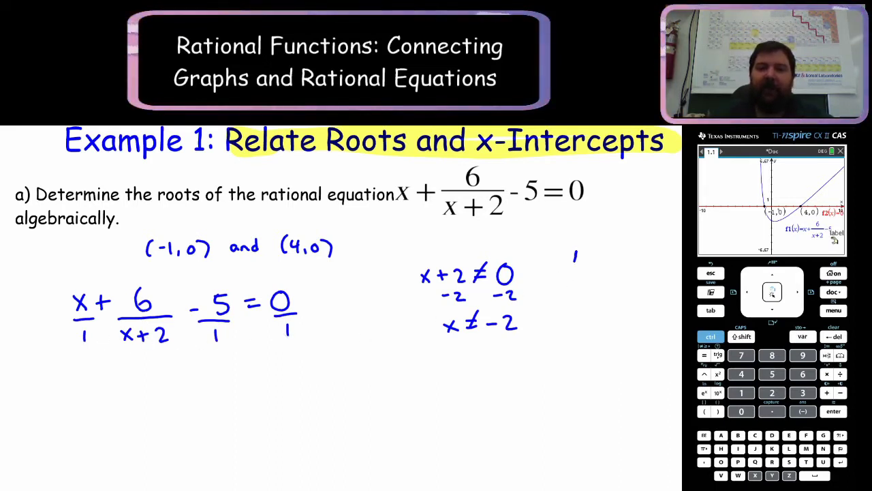
{"action": "left_click_drag", "start_coordinate": [576, 254], "coordinate": [657, 259]}
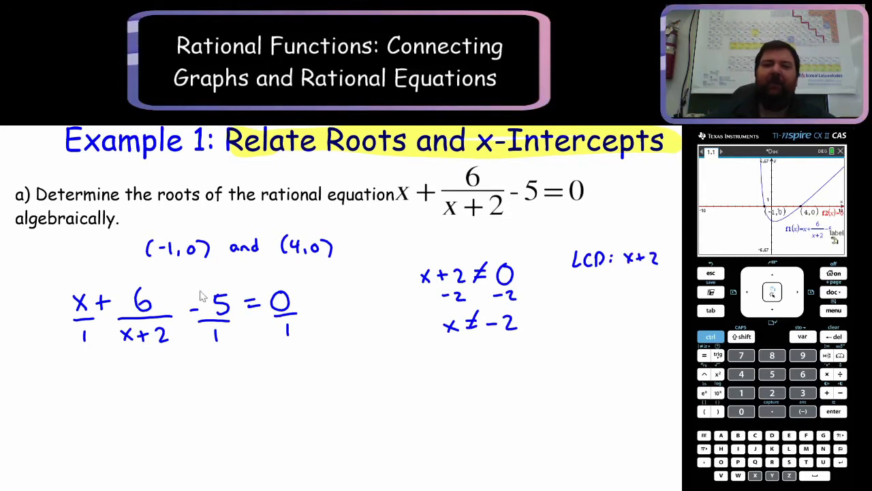
- Bracket both sides in green and write an (x+2) multiplier on each
{"action": "left_click_drag", "start_coordinate": [60, 285], "coordinate": [61, 341]}
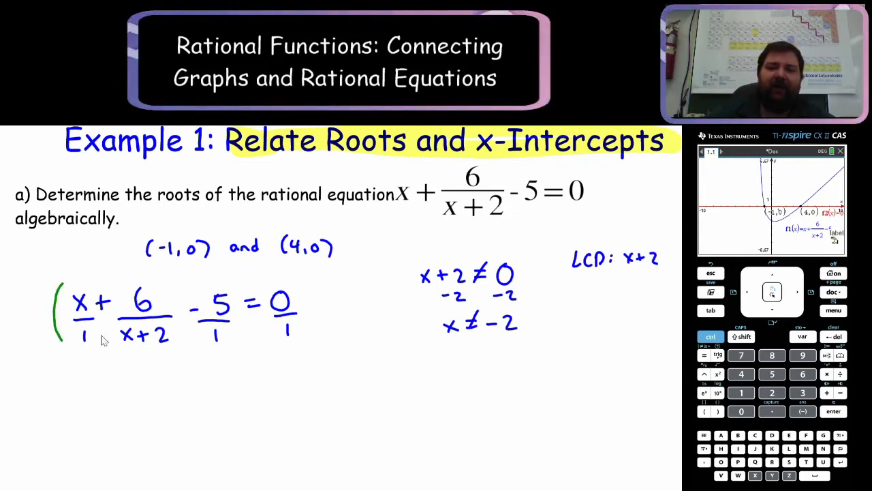
{"action": "left_click_drag", "start_coordinate": [234, 290], "coordinate": [237, 336]}
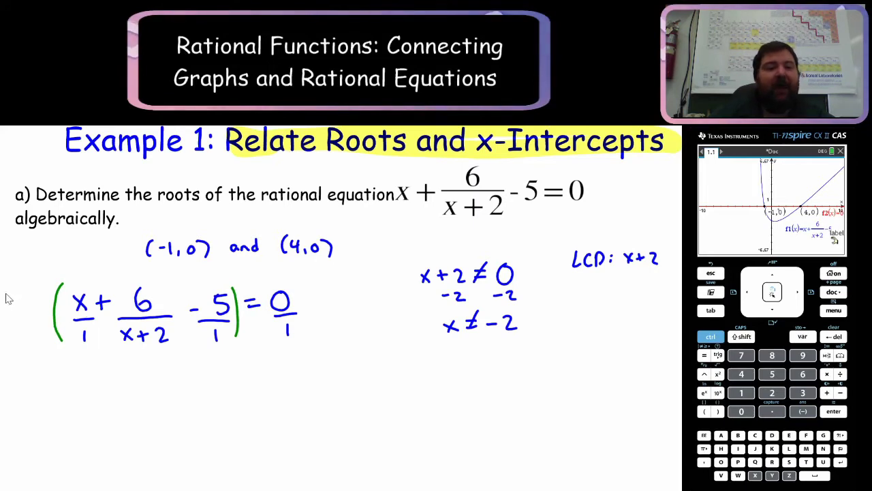
{"action": "left_click_drag", "start_coordinate": [11, 295], "coordinate": [47, 308]}
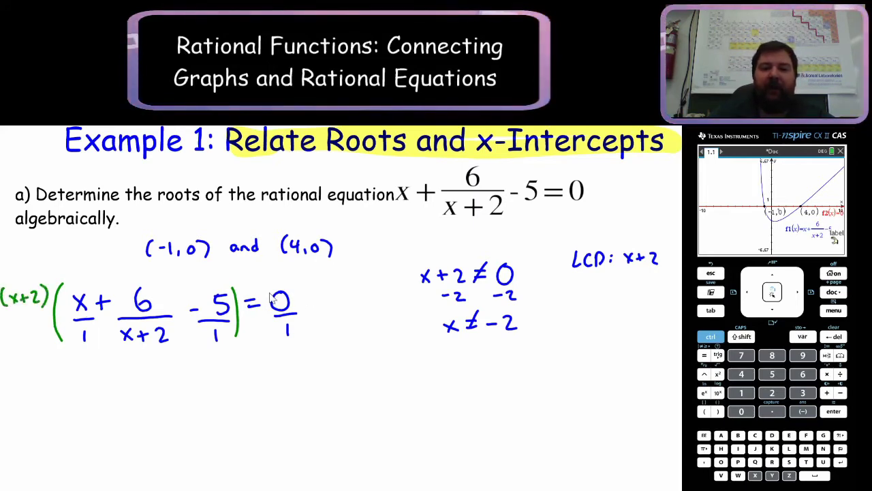
{"action": "mouse_move", "coordinate": [268, 290]}
{"action": "left_mouse_down"}
{"action": "mouse_move", "coordinate": [266, 321]}
{"action": "mouse_move", "coordinate": [303, 293]}
{"action": "mouse_move", "coordinate": [306, 332]}
{"action": "mouse_move", "coordinate": [315, 291]}
{"action": "mouse_move", "coordinate": [347, 298]}
{"action": "left_mouse_up"}
{"action": "mouse_move", "coordinate": [341, 293]}
{"action": "left_mouse_down"}
{"action": "mouse_move", "coordinate": [341, 304]}
{"action": "mouse_move", "coordinate": [361, 304]}
{"action": "left_mouse_up"}
{"action": "left_click_drag", "start_coordinate": [367, 286], "coordinate": [369, 307]}
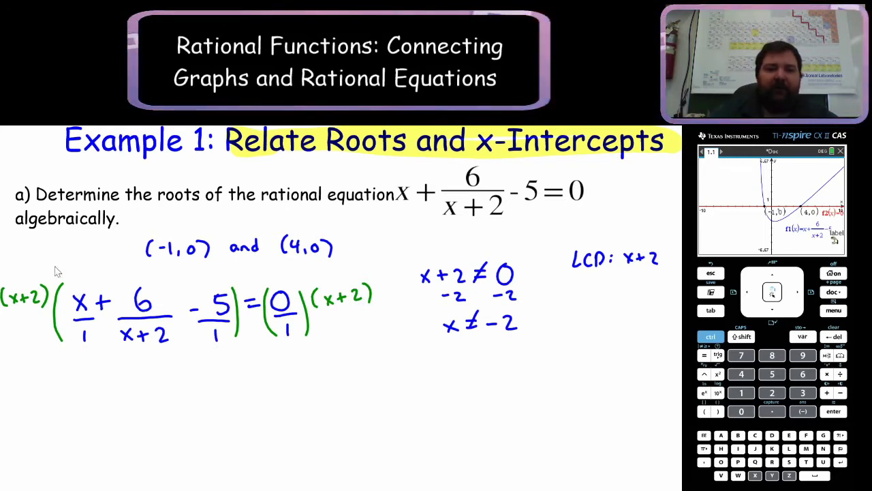
- Draw red arcs distributing (x+2) to x, 6 and −5
{"action": "mouse_move", "coordinate": [28, 280]}
{"action": "left_mouse_down"}
{"action": "mouse_move", "coordinate": [68, 268]}
{"action": "mouse_move", "coordinate": [87, 278]}
{"action": "left_mouse_up"}
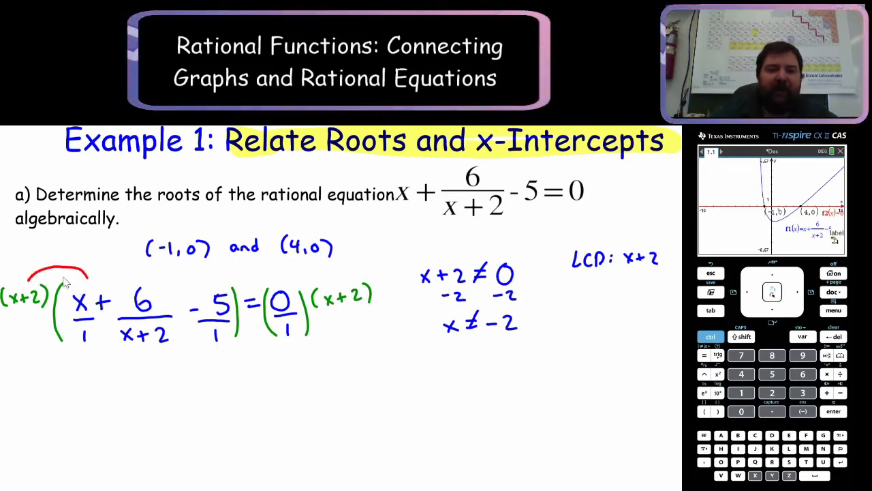
{"action": "left_click_drag", "start_coordinate": [23, 287], "coordinate": [57, 259]}
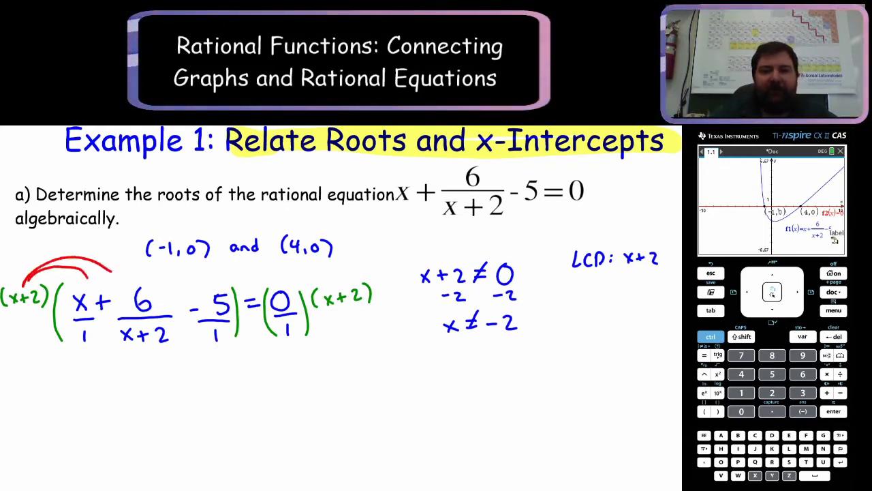
{"action": "left_click_drag", "start_coordinate": [112, 271], "coordinate": [138, 285]}
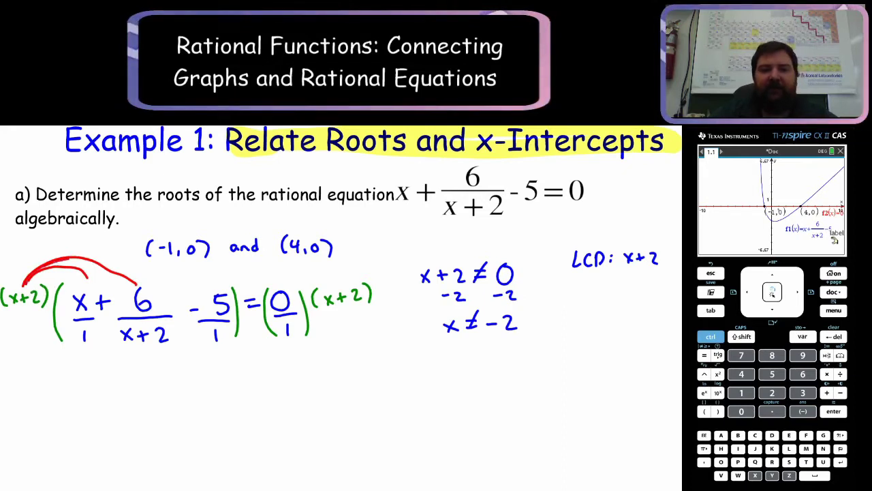
{"action": "left_click_drag", "start_coordinate": [75, 258], "coordinate": [199, 288]}
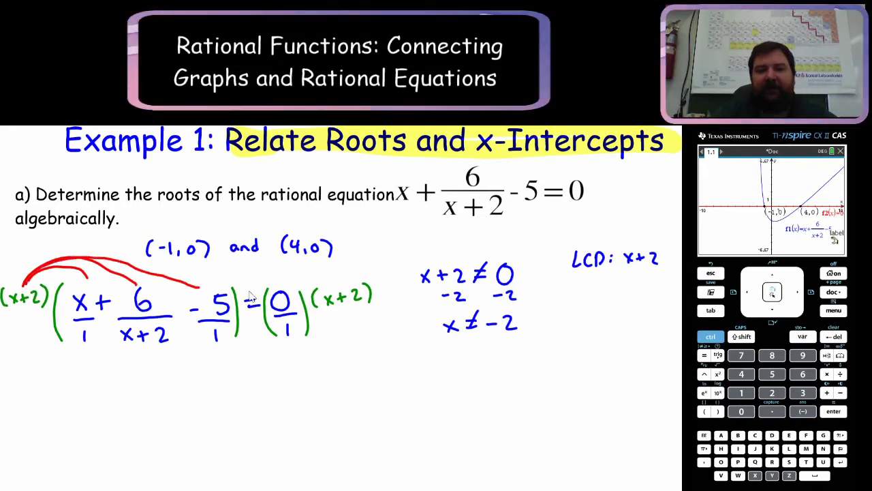